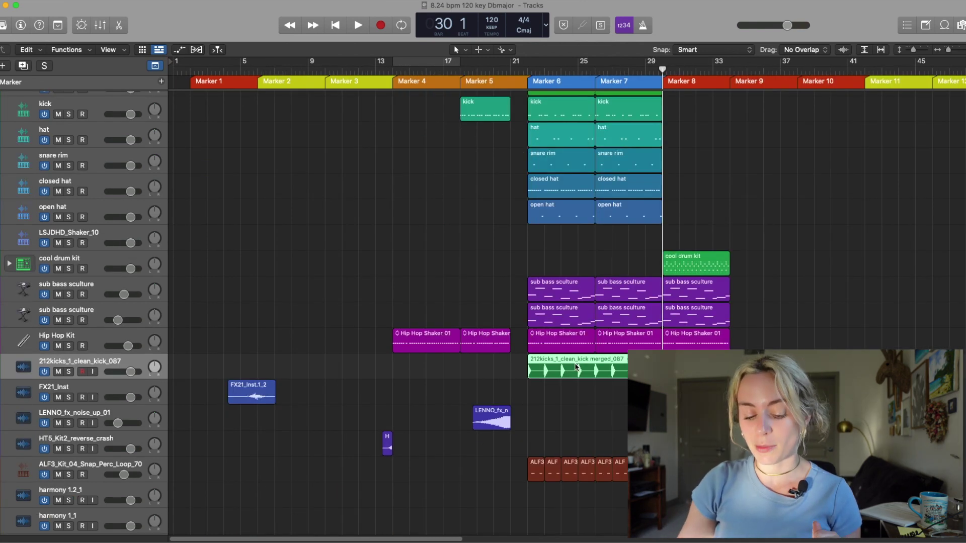
Step: Double the merged kick region with a Kick instrument drum replacement track using Control+D
key("ctrl+d")
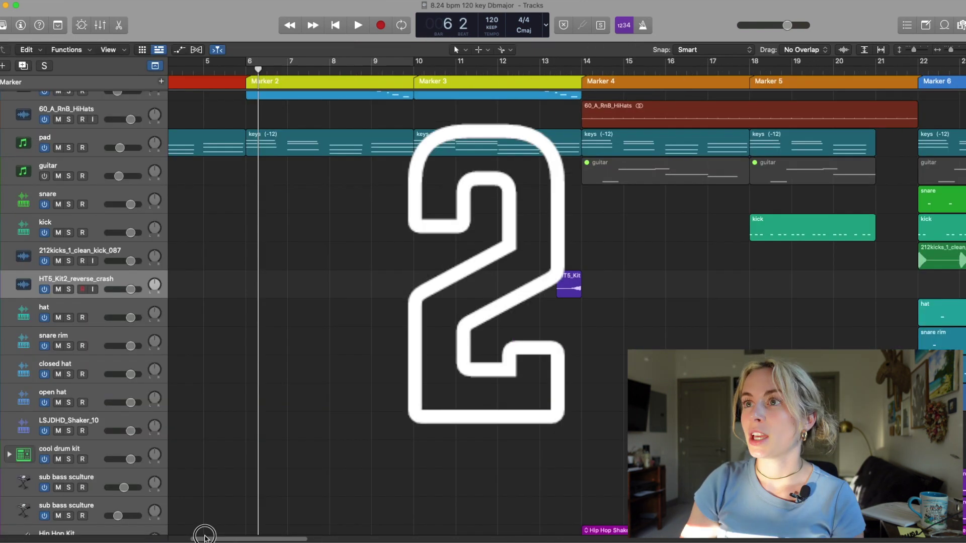
Step: Save the reverse crash region to the loop library as a one-shot named 'seids crash'
scroll(304, 274, "right", 5)
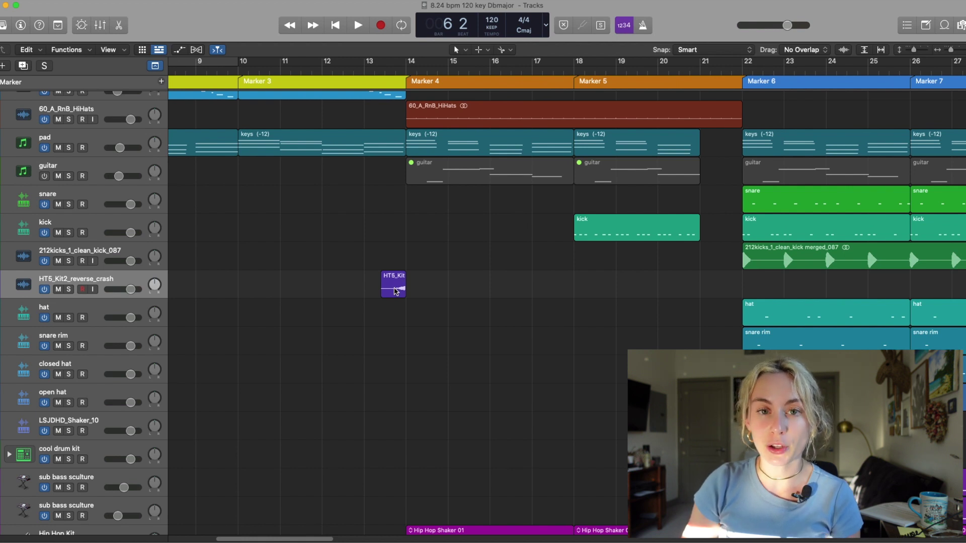
left_click(396, 291)
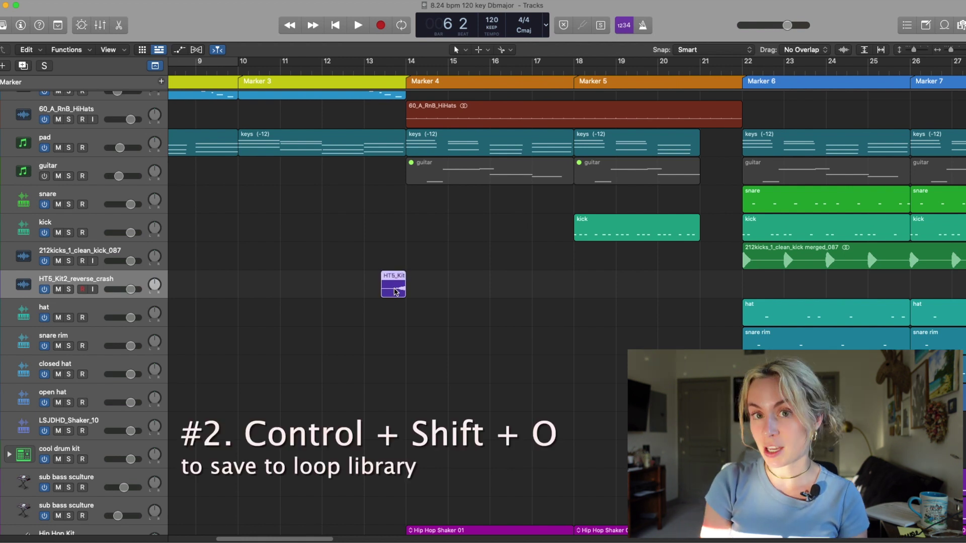
key("ctrl+shift+o")
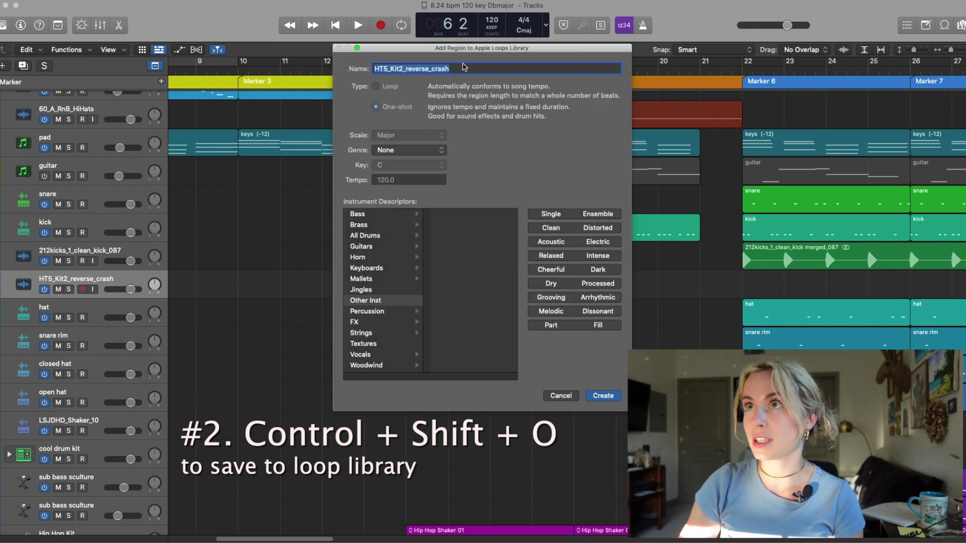
type("sab riser")
key("super+a")
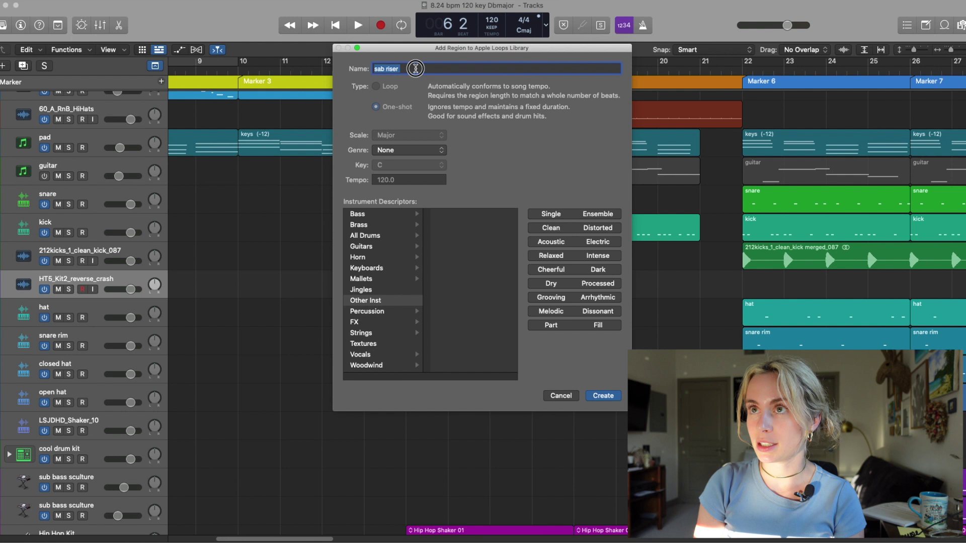
key("BackSpace")
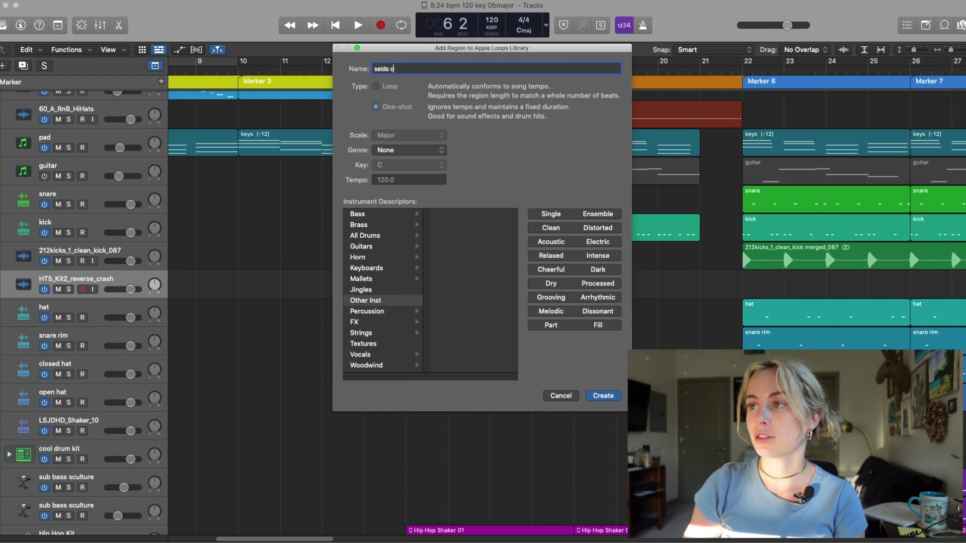
type("seids crash")
key("Return")
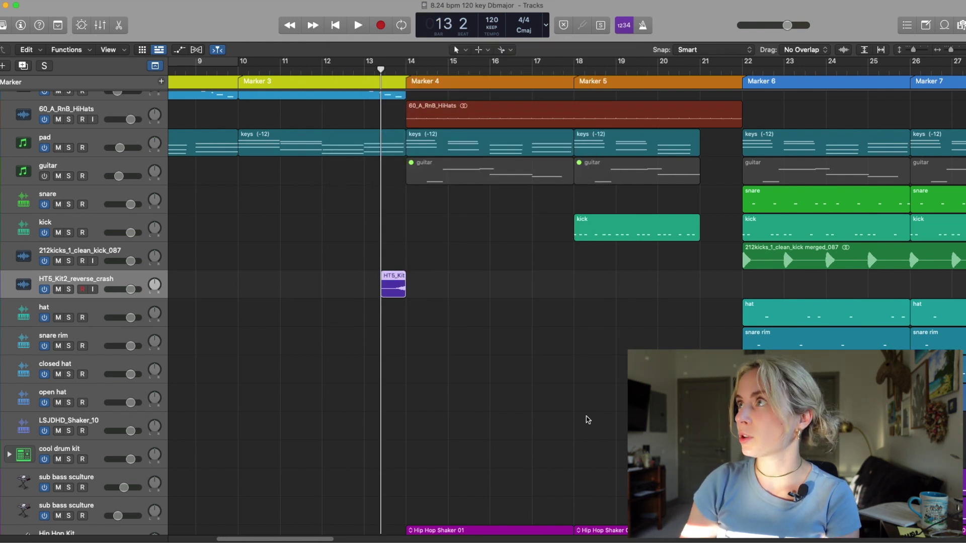
Step: Search 'seids' in the Loop Browser and preview the seids crash loop
key("o")
left_click(923, 86)
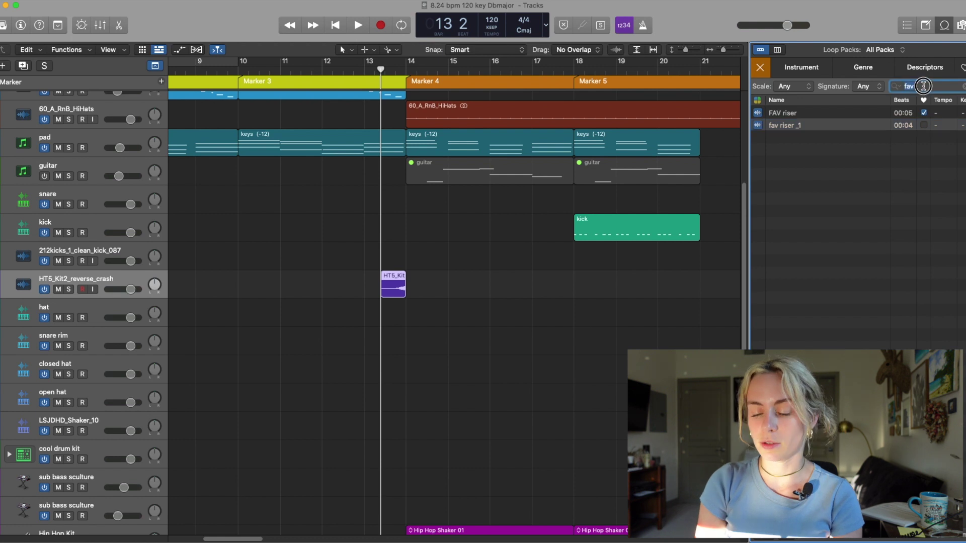
type("seids")
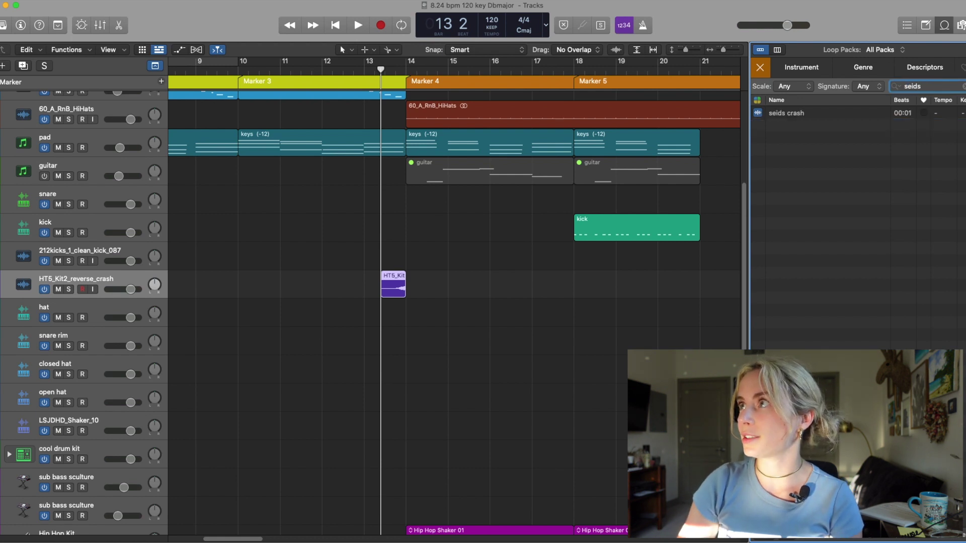
left_click(863, 113)
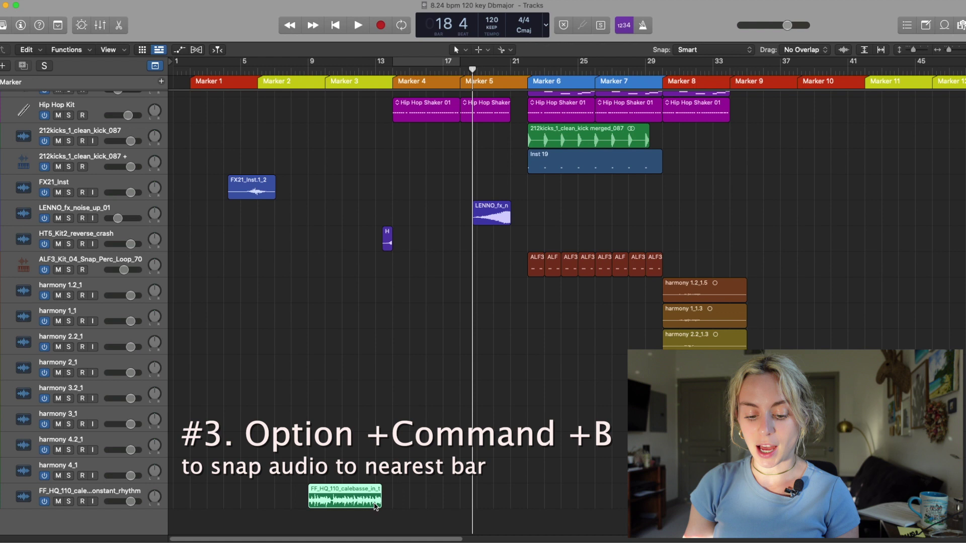
Step: Snap the calebasse region to the nearest bar, then detect the 'whats the tempo?' region's tempo: 110.0585 bpm
key("alt+super+b")
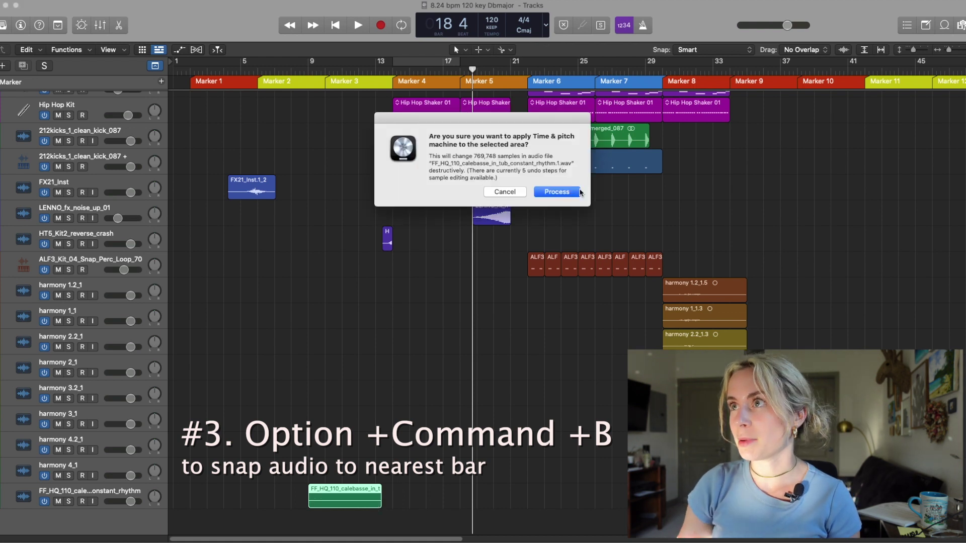
left_click(573, 193)
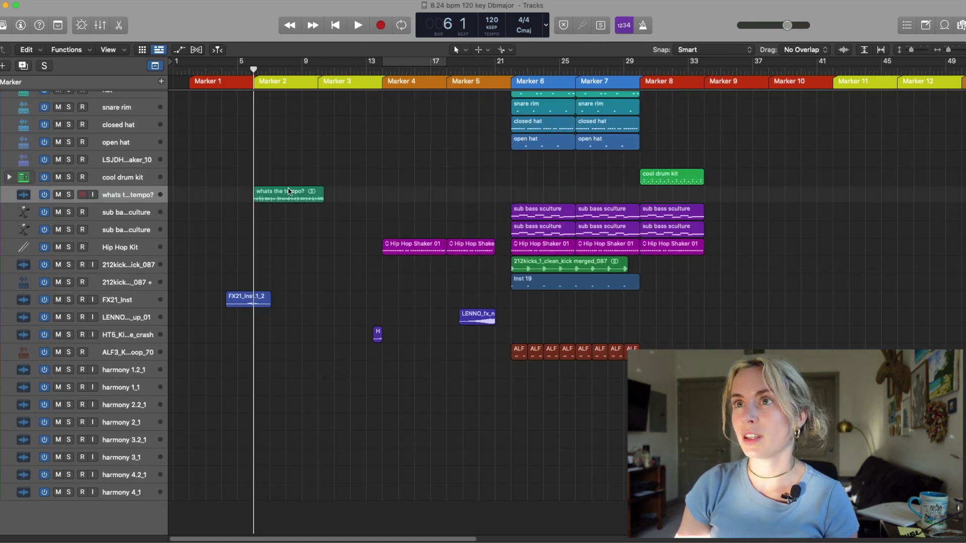
left_click(279, 198)
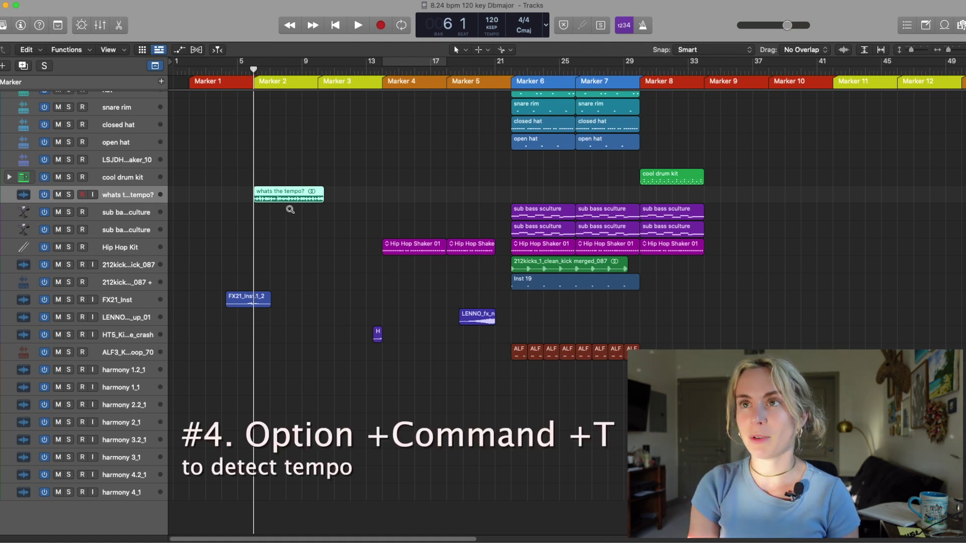
key("alt+super+t")
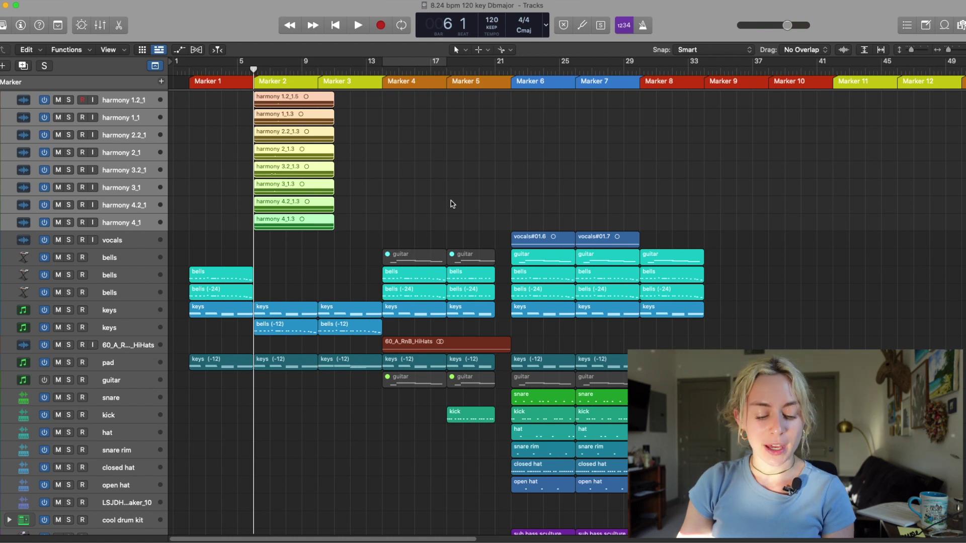
Step: Join the eight harmony regions into one mono mixdown region, harmony 1.2 mixed_1, at bar 5
key("super+j")
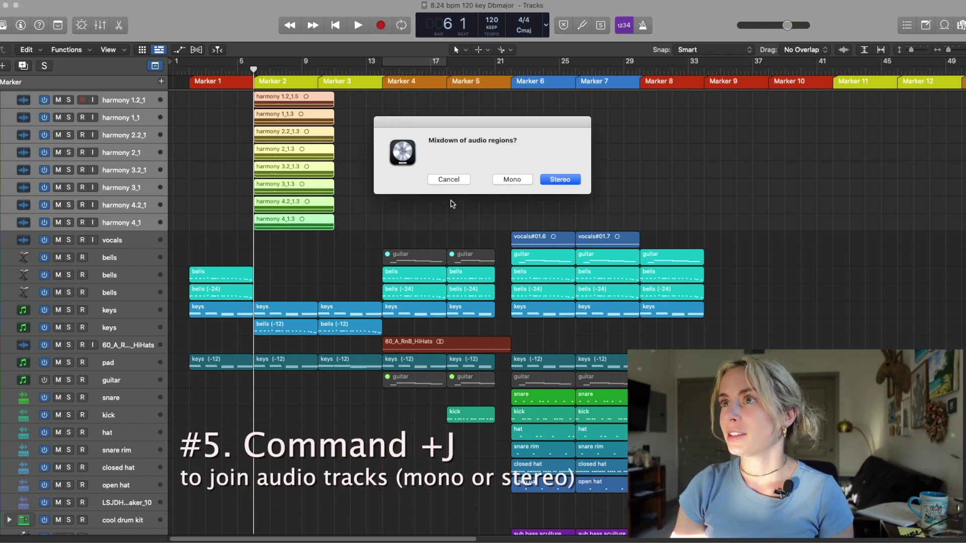
left_click(524, 180)
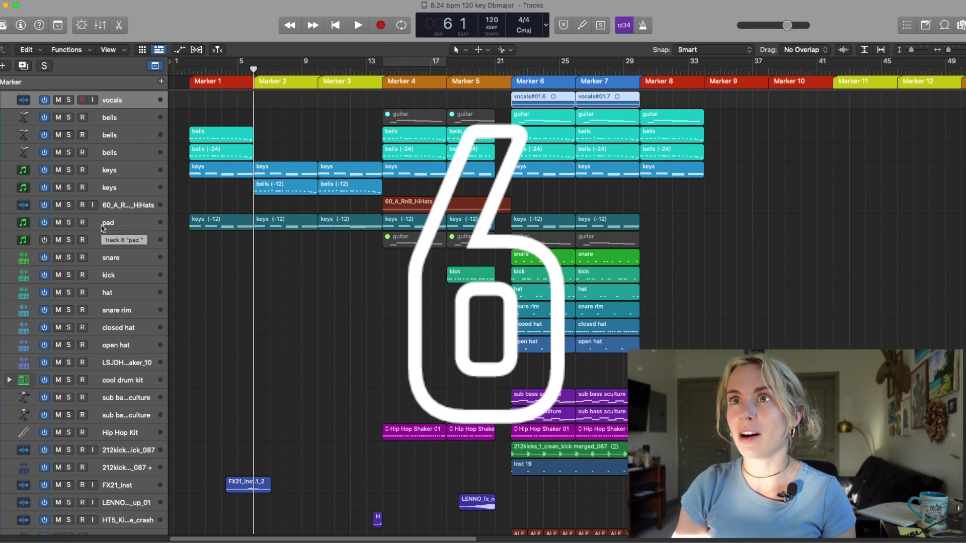
Step: View the bells (-24) region's notes in a separate piano roll window, then close it and deselect
left_click(225, 159)
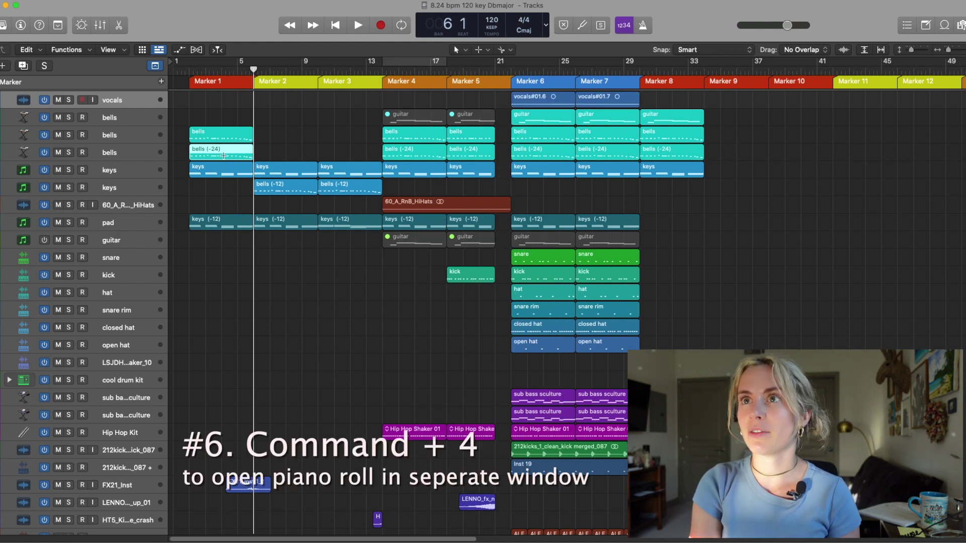
key("super+4")
left_click_drag(281, 15, 500, 15)
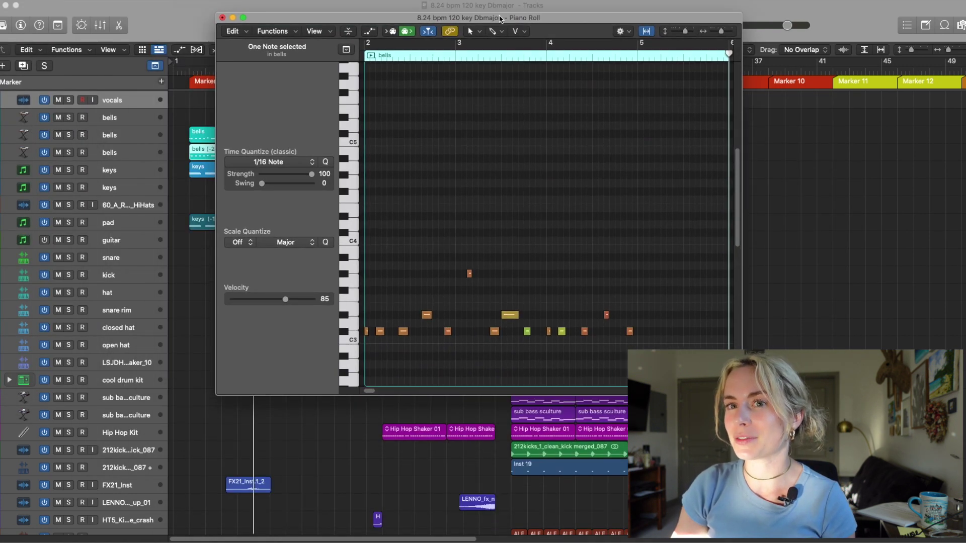
key("super+w")
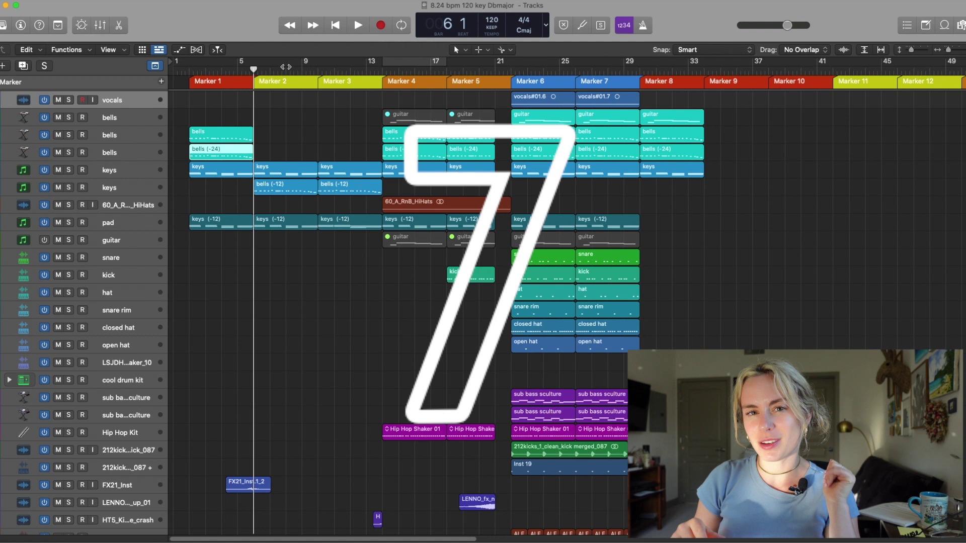
left_click(407, 293)
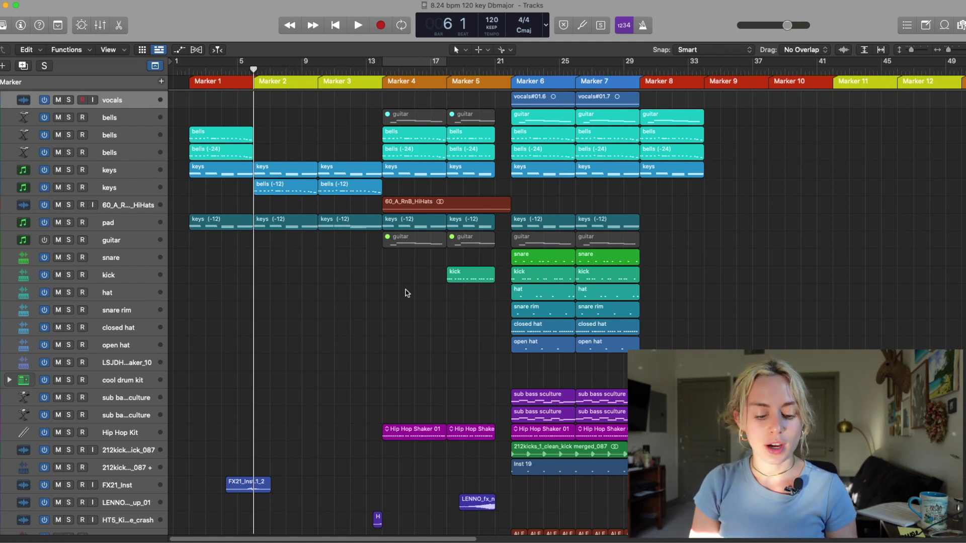
Step: Jump the playhead to Marker 2 with Option+/ and marker number 2
key("alt+slash")
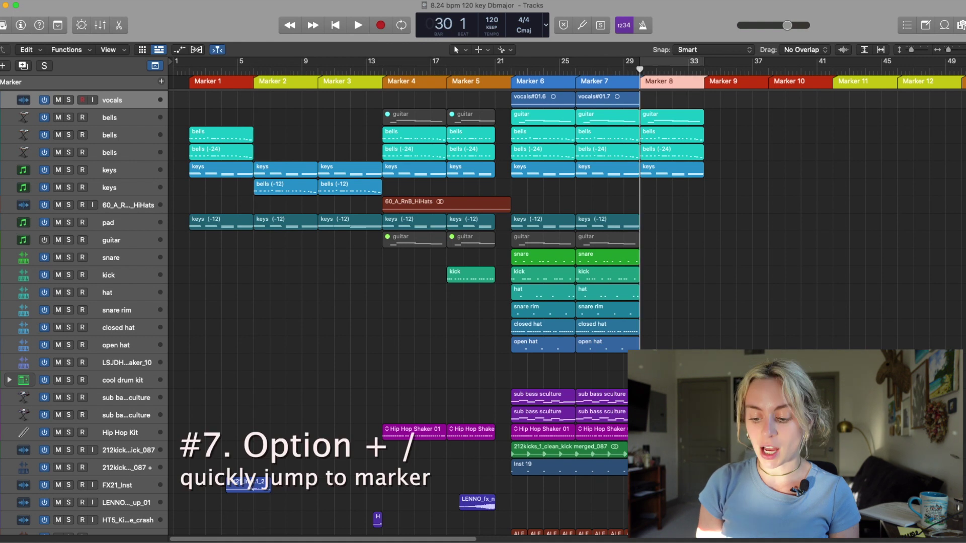
key("alt+slash")
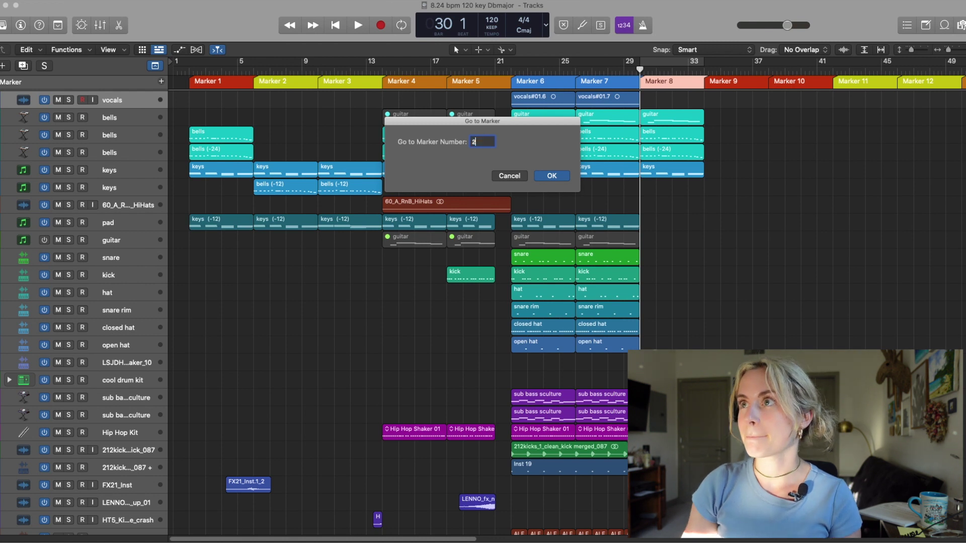
type("2")
left_click(552, 176)
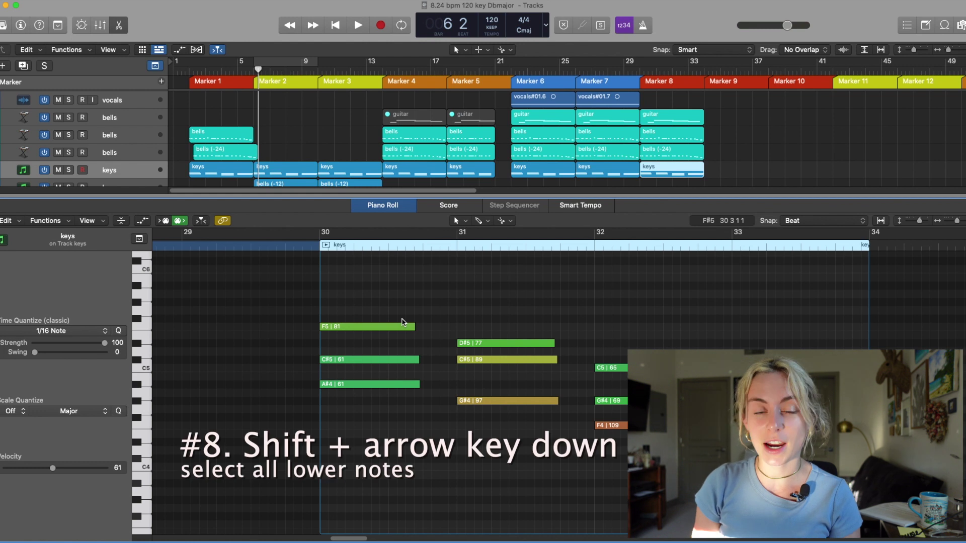
Step: Select the lower, then the highest chord notes, and invert the note selection
key("shift+Down")
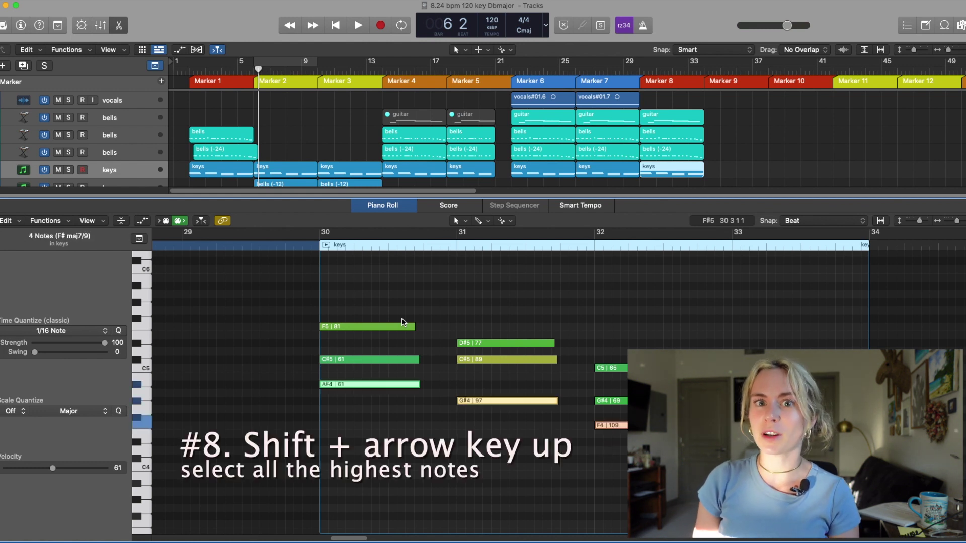
key("shift+Up")
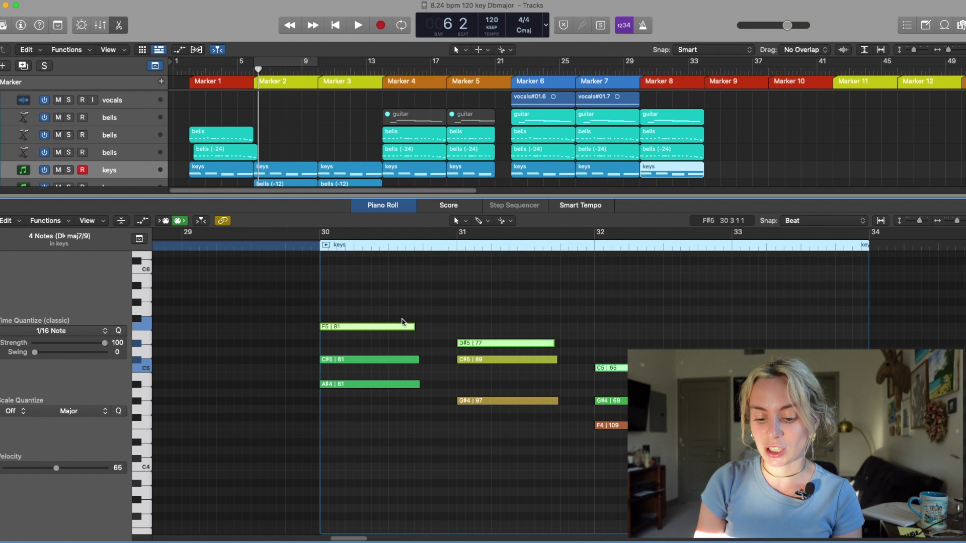
key("shift+i")
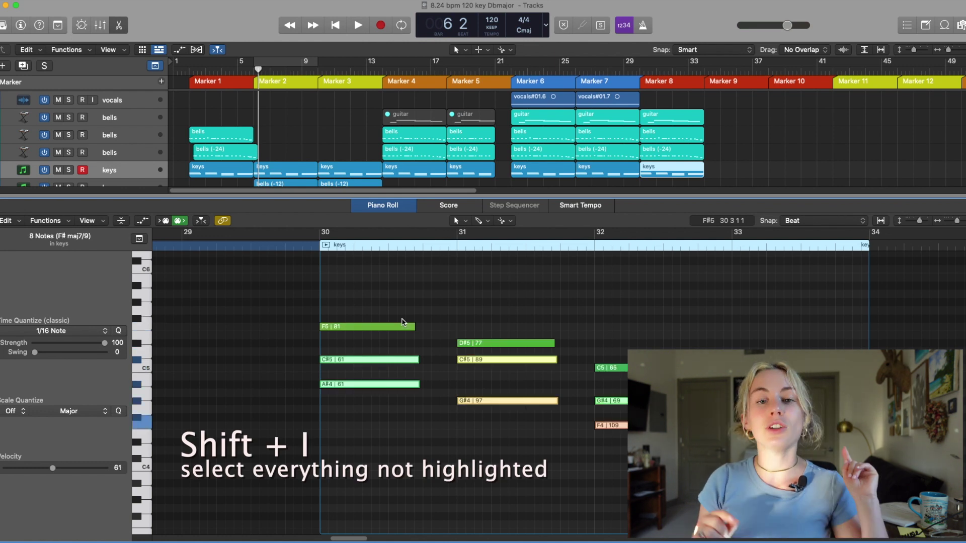
Step: Close the Piano Roll, invert the region selection, and select only the keys region at bars 9–13
key("p")
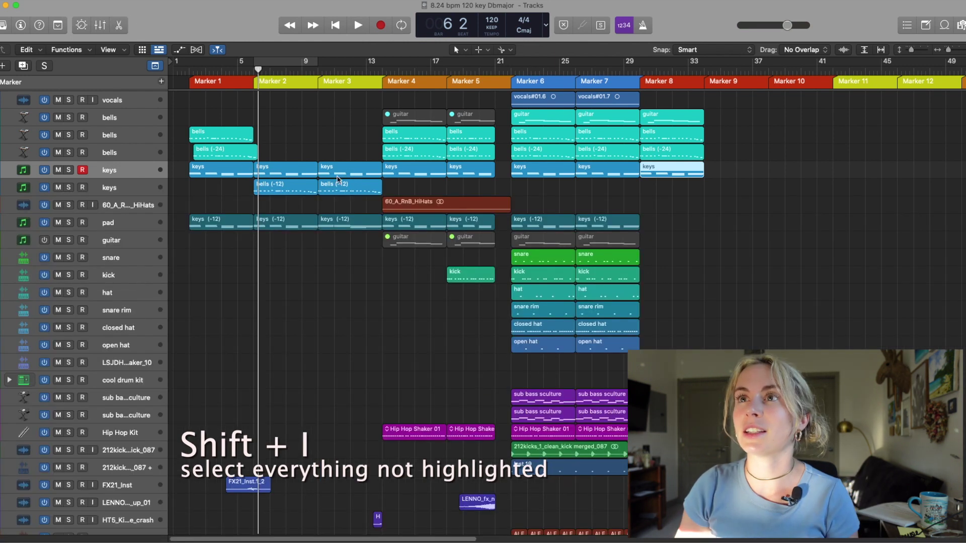
left_click(289, 172)
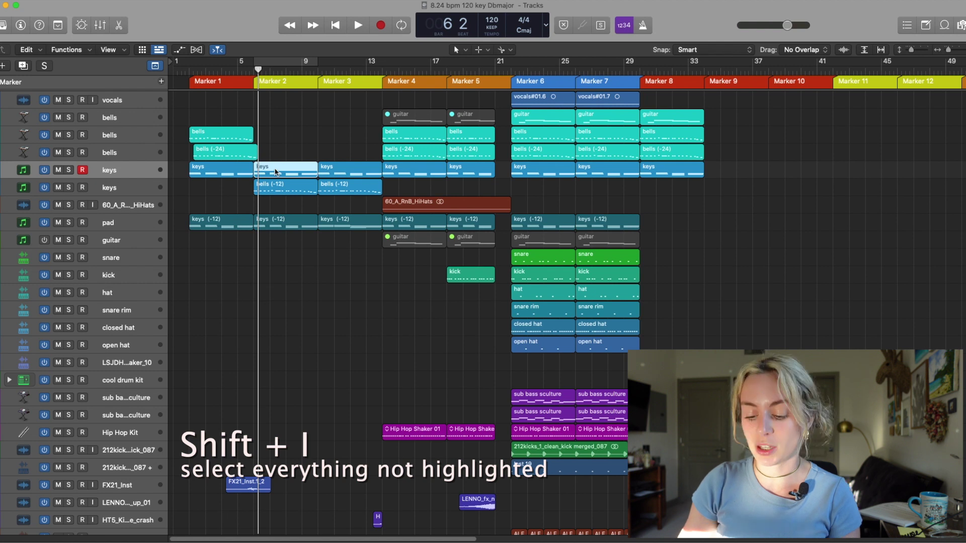
key("shift+i")
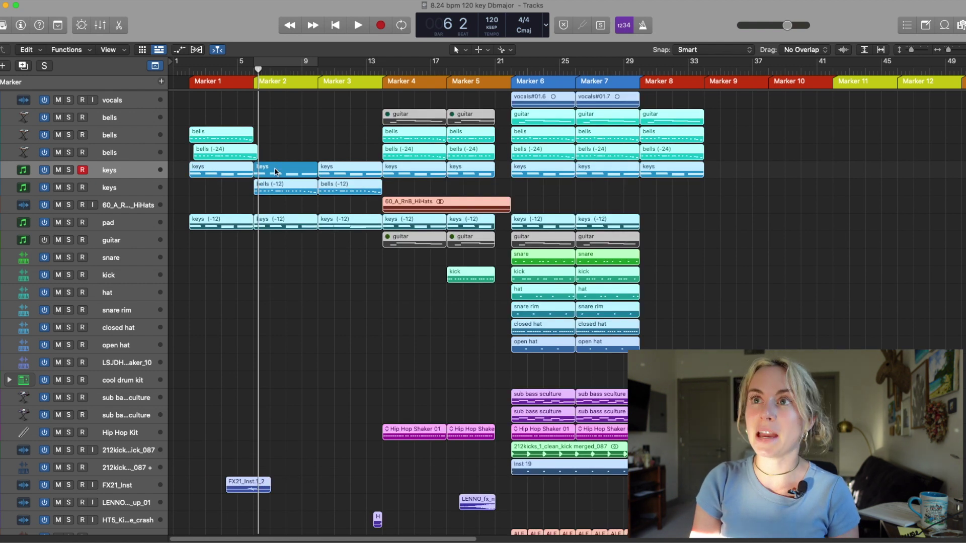
key("Right")
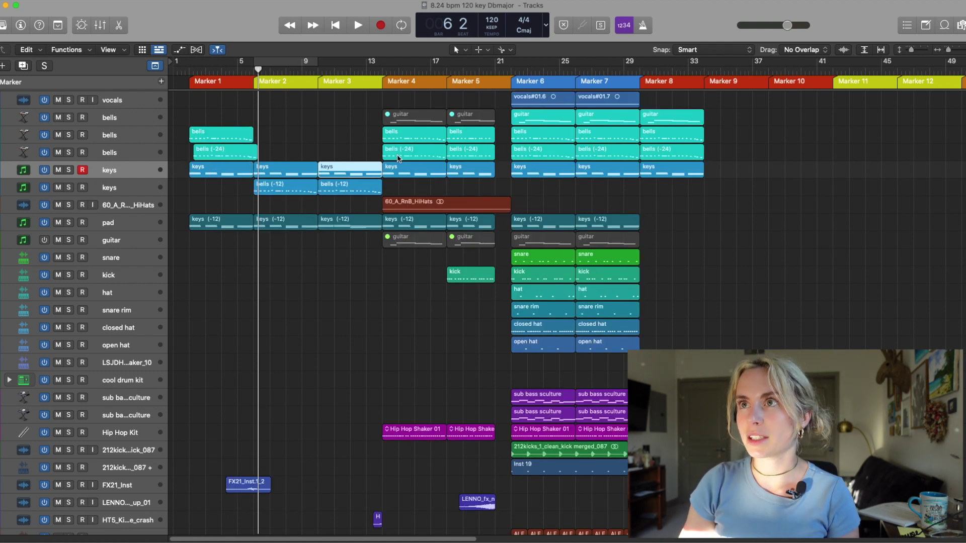
Step: Open the keys region at bars 25–29 in the Piano Roll with the Scissors Tool active
left_click(605, 169)
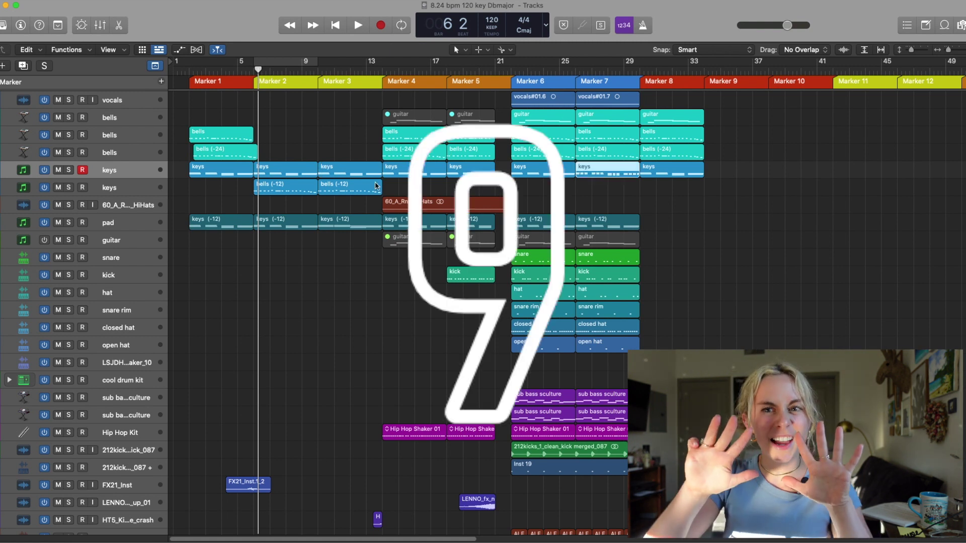
key("p")
mouse_move(347, 387)
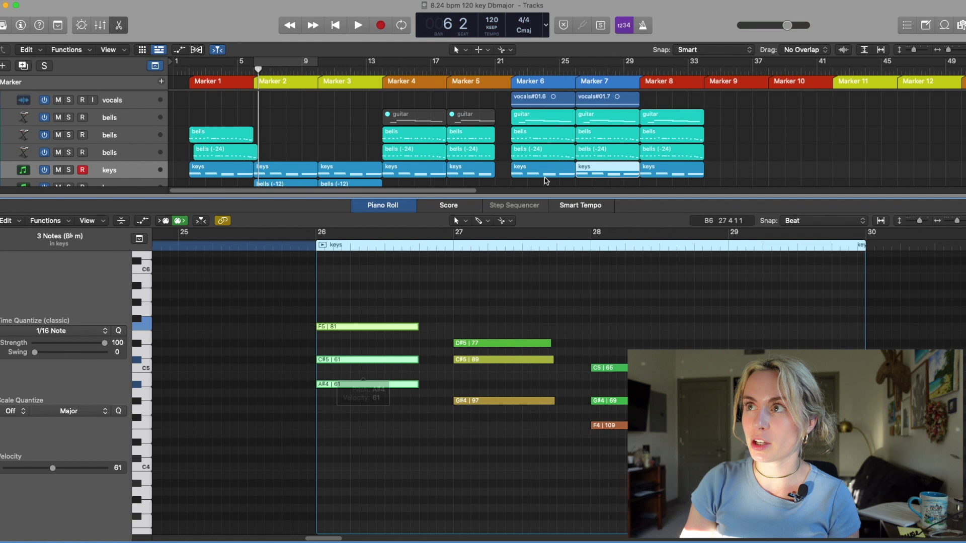
left_click(510, 222)
left_click(511, 290)
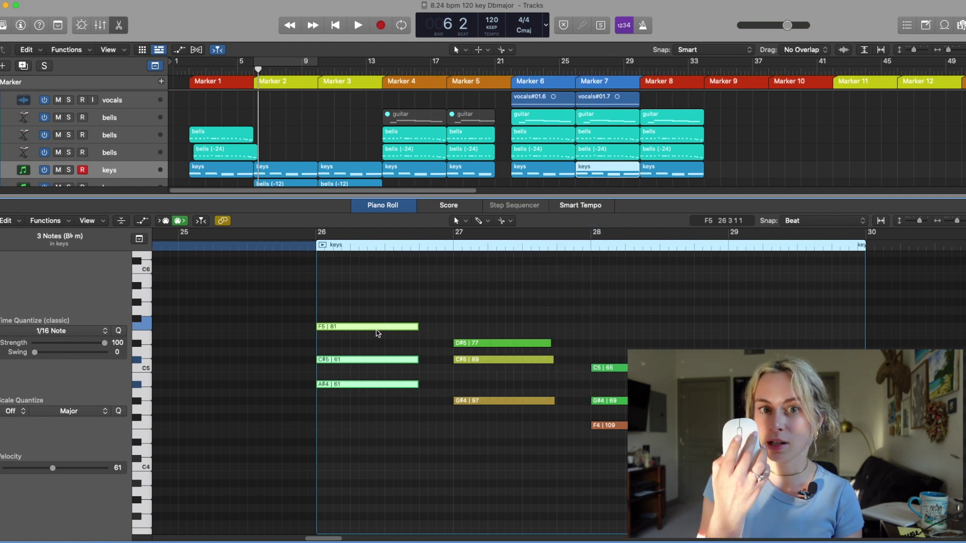
Step: Slice each note of the first two chords into three equal pieces
mouse_move(322, 329)
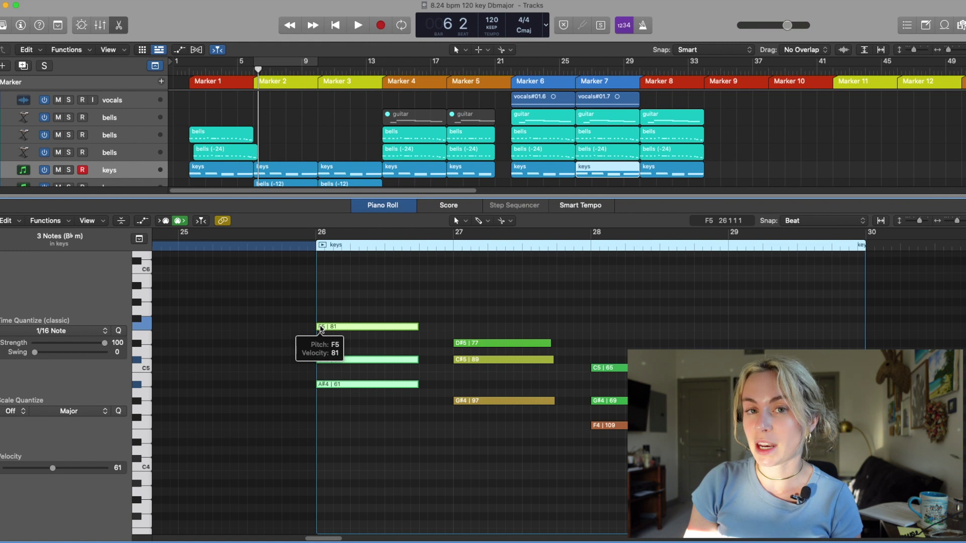
right_click(350, 327, "alt")
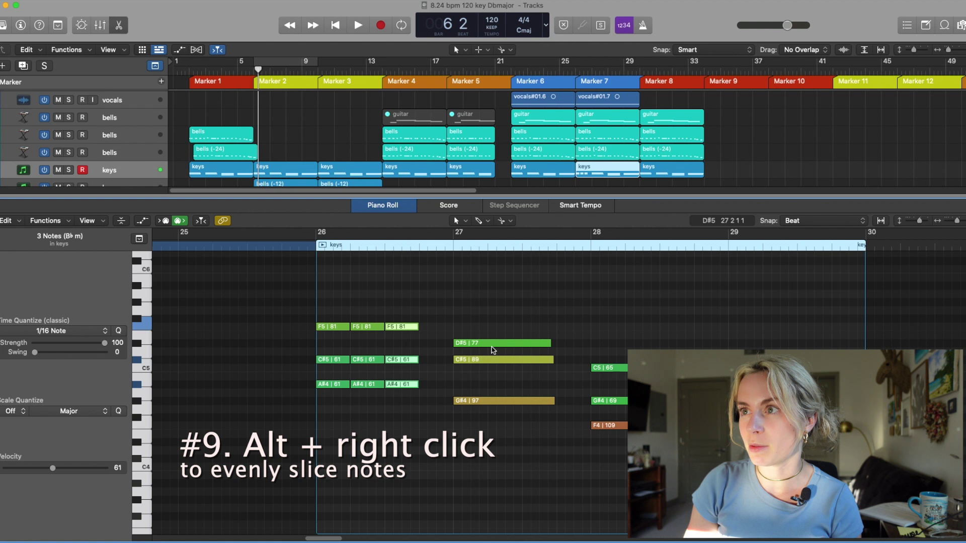
right_click(491, 346, "alt")
right_click(483, 361, "alt")
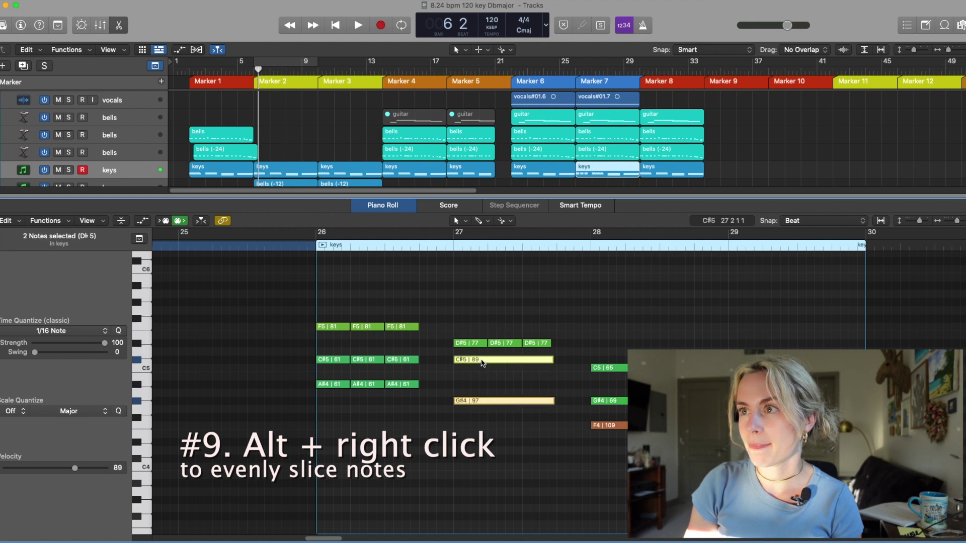
Step: Step through the sliced notes and select all notes matching the first F5 slice
key("Right")
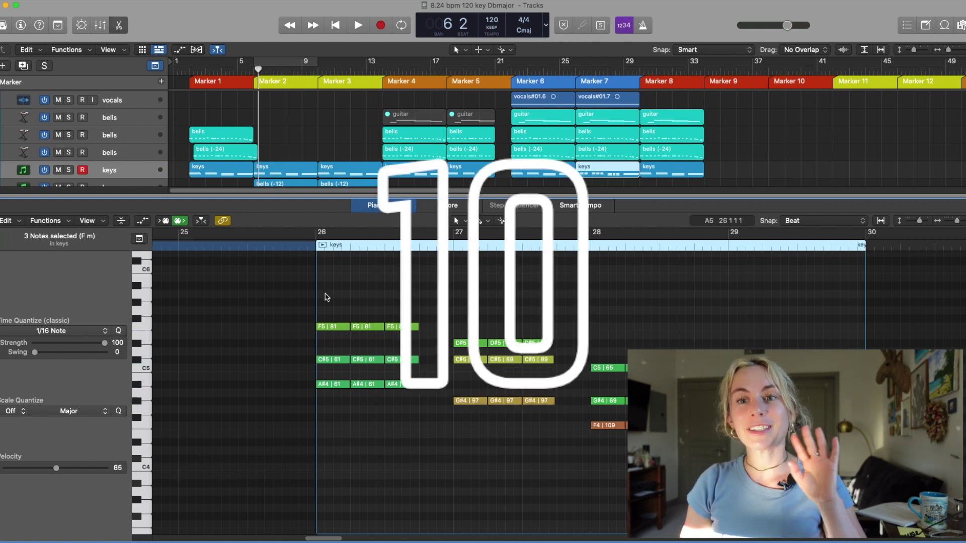
key("Right")
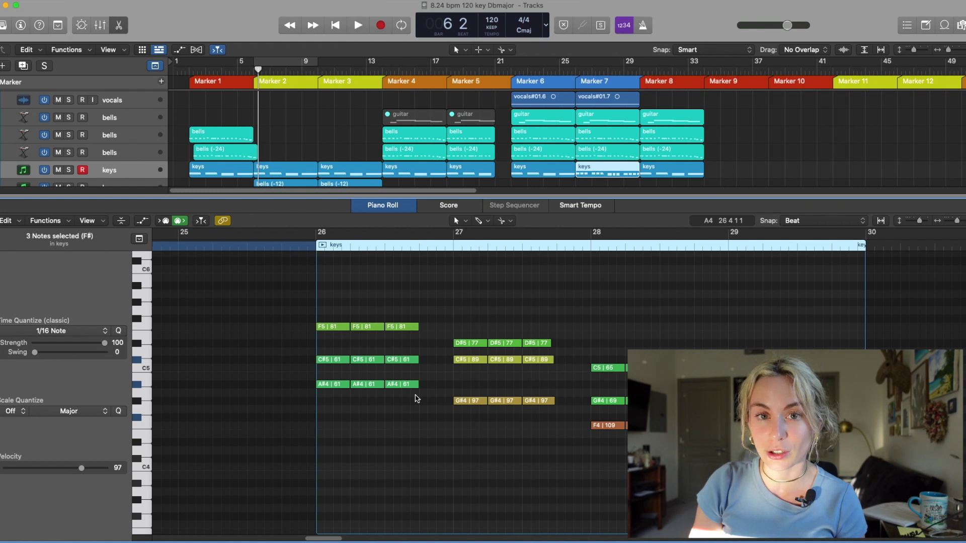
left_click(333, 328)
key("shift+p")
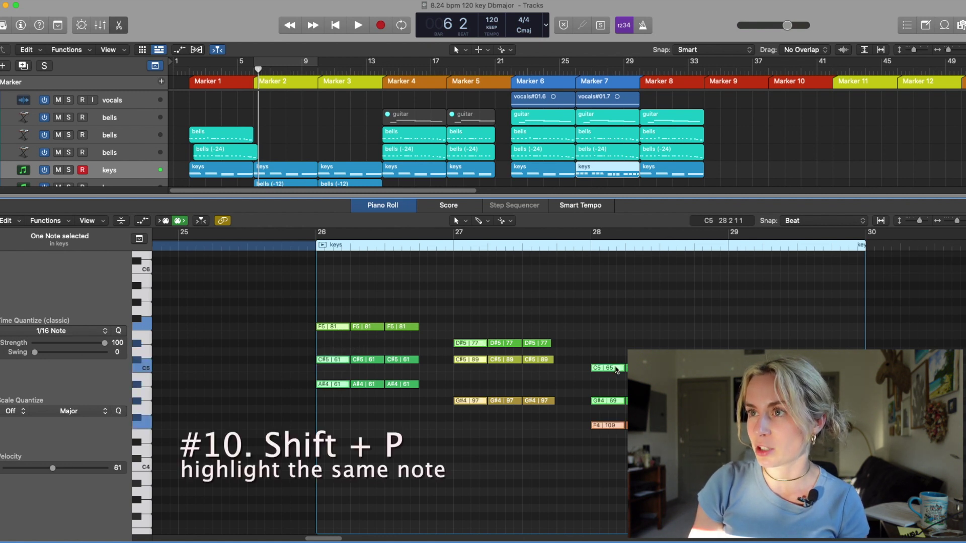
Step: Select all notes matching the third F5 slice and switch to the Velocity Tool
left_click(402, 327)
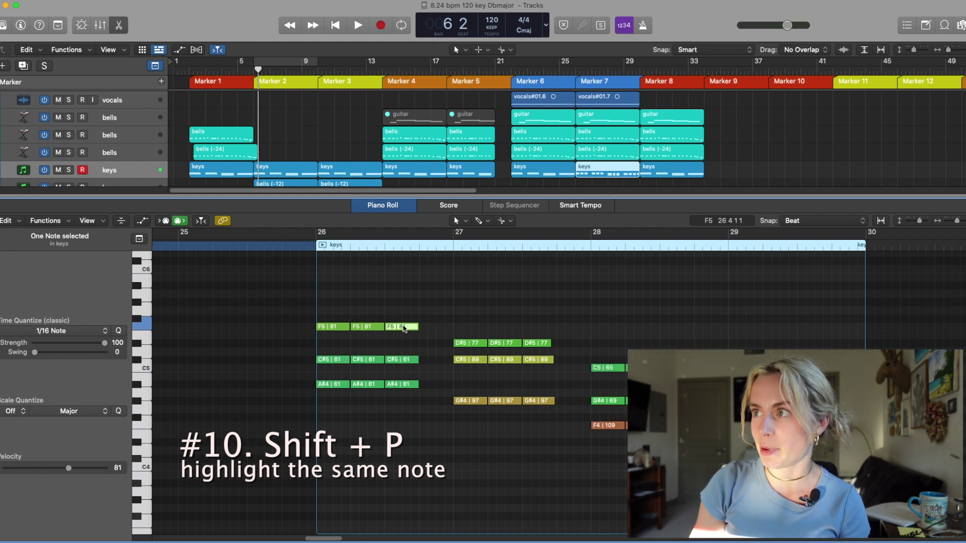
key("shift+p")
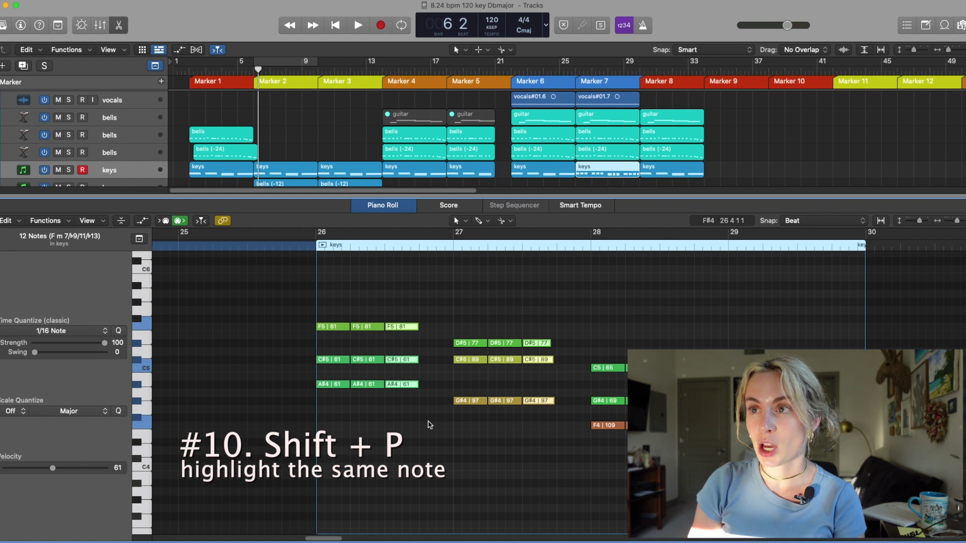
key("t")
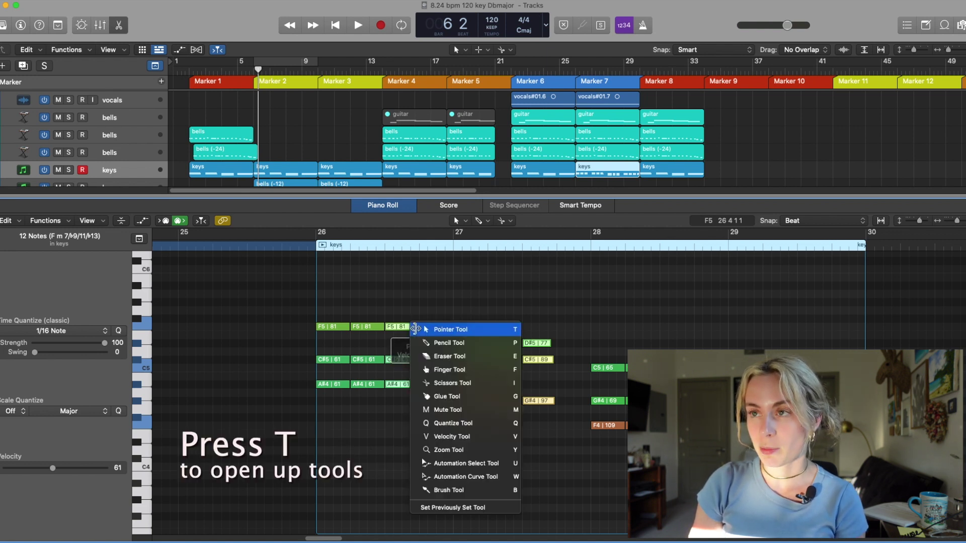
key("v")
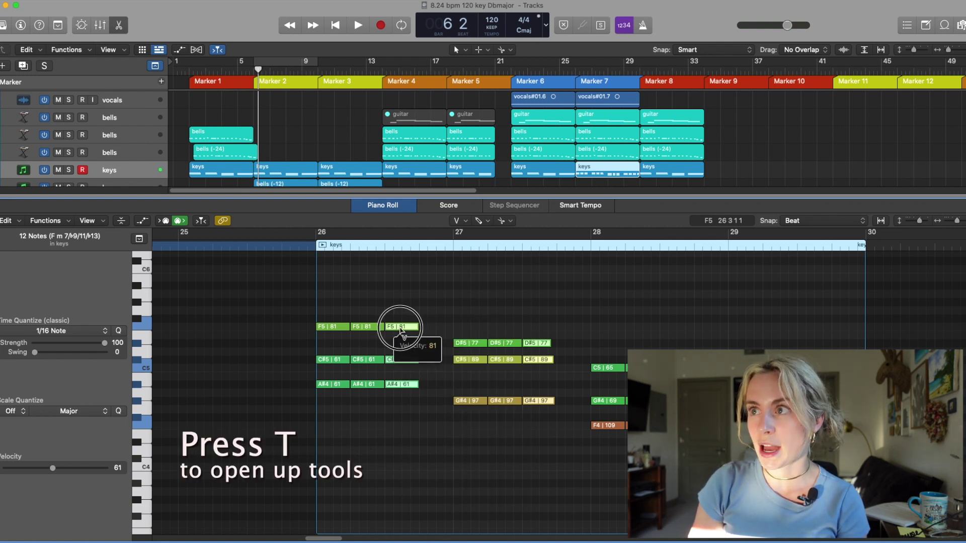